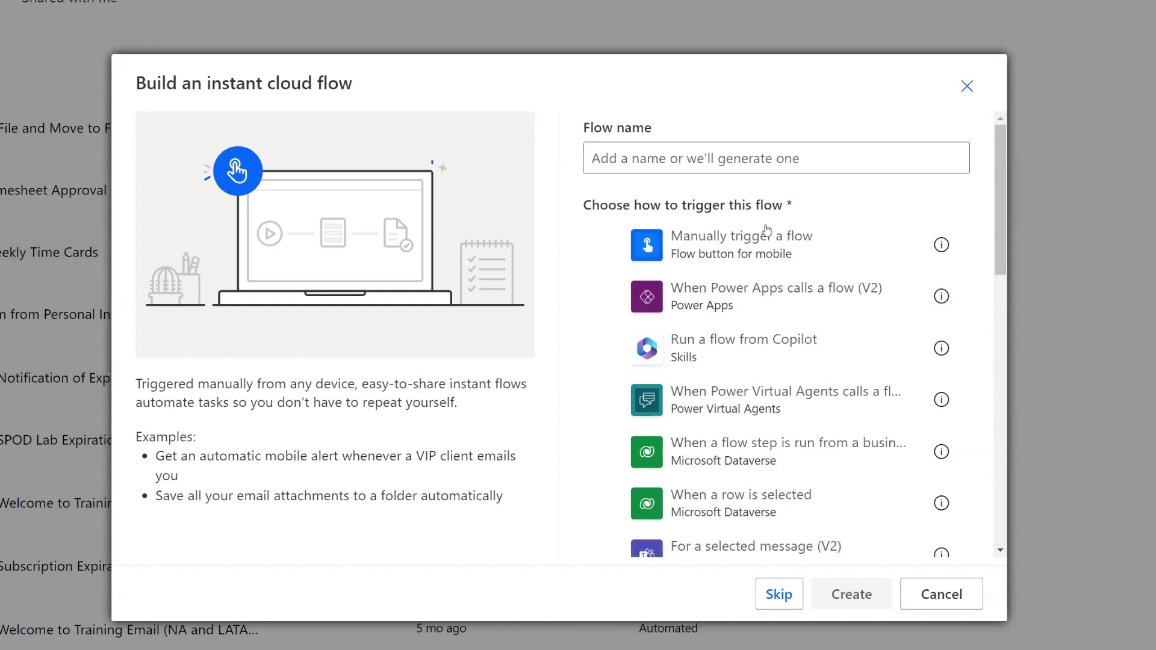
Choose 'Manually trigger a flow' and name the flow 'Test - Create SharePoint Folder'
click(831, 238)
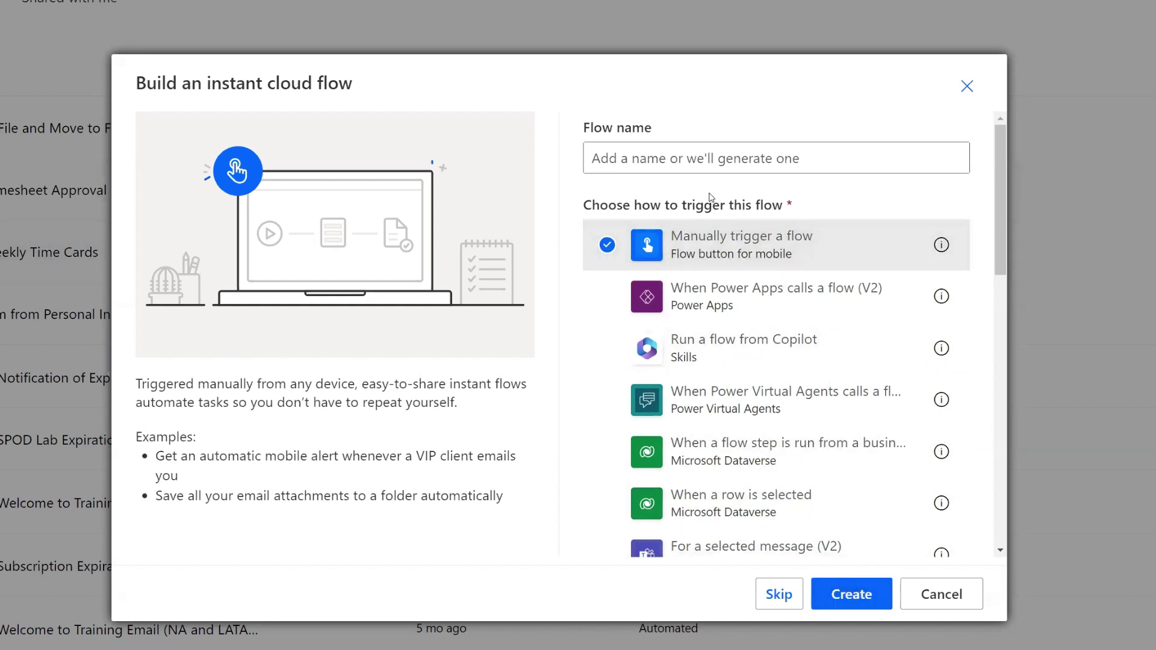
click(707, 169)
text(Test )
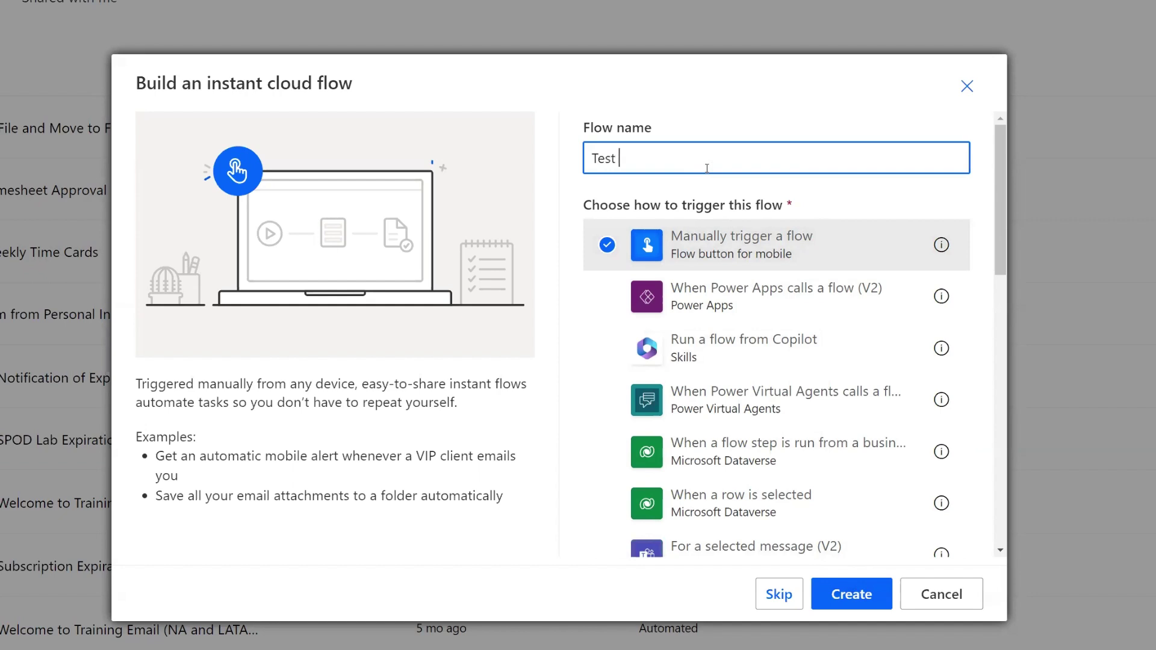
text(- Create SharePoint Fold)
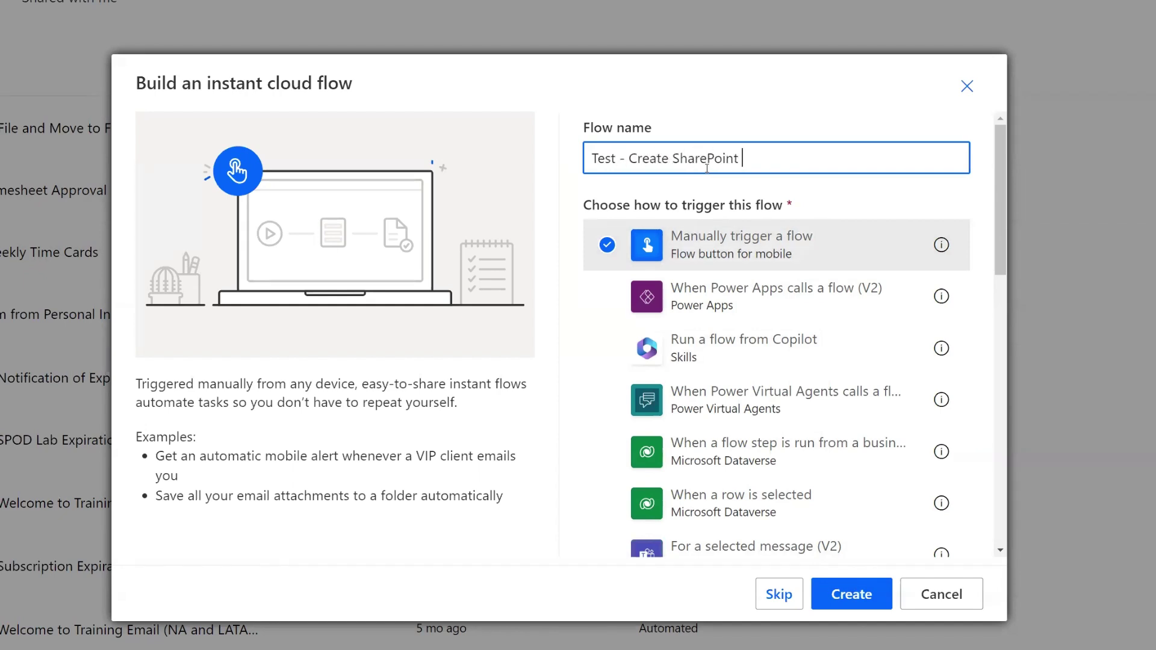
text(er)
Create the flow, add a new step, and search actions for 'create folder'
click(861, 594)
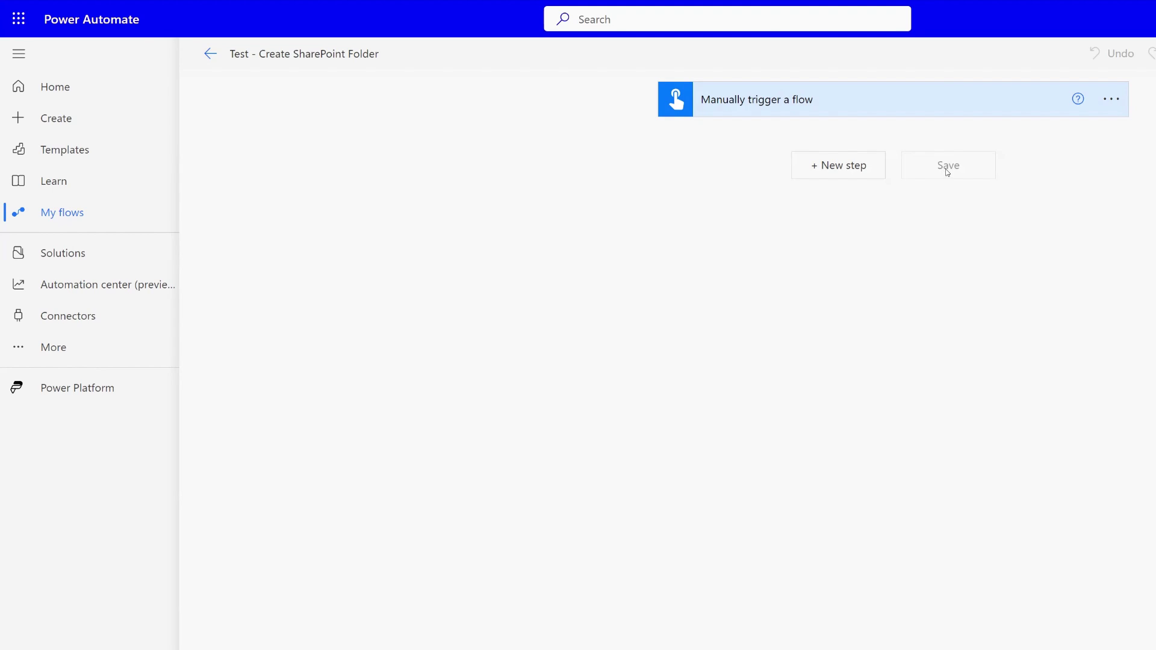
click(856, 176)
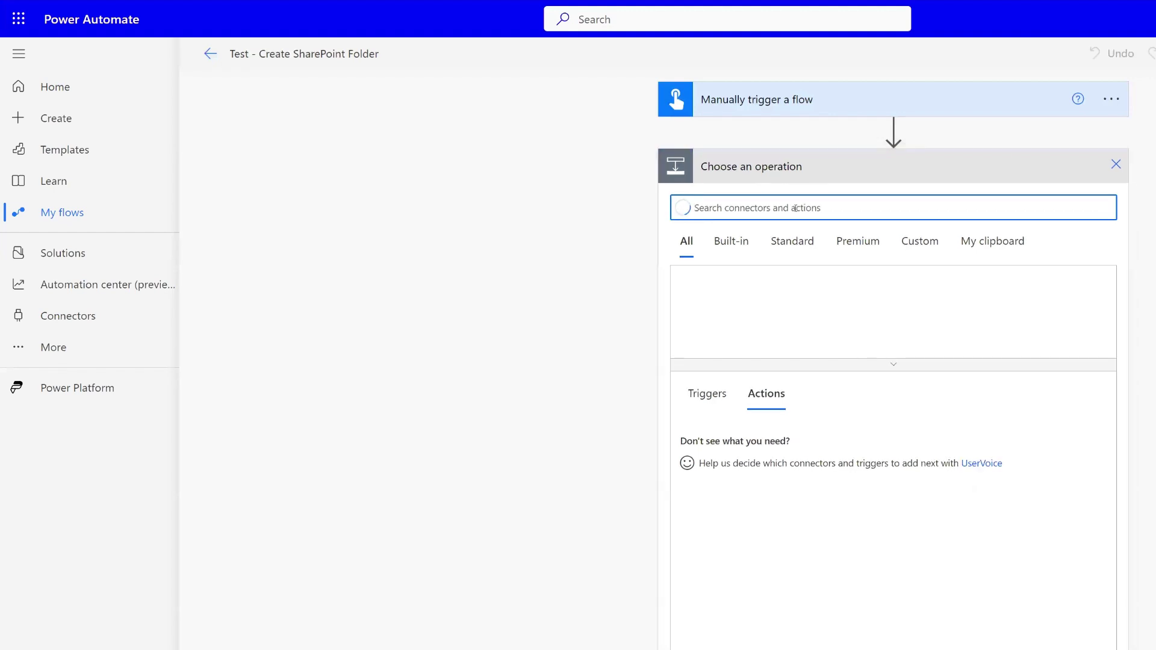
text(create folder)
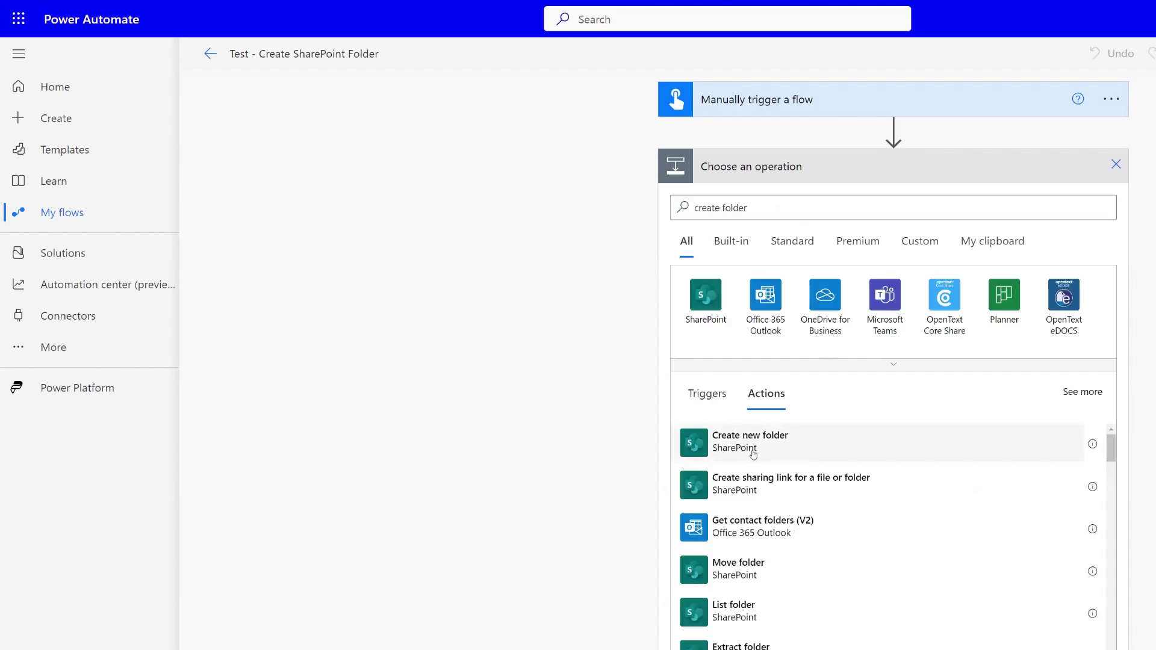
Add SharePoint Create new folder using the training site and the Team Internal library
click(709, 446)
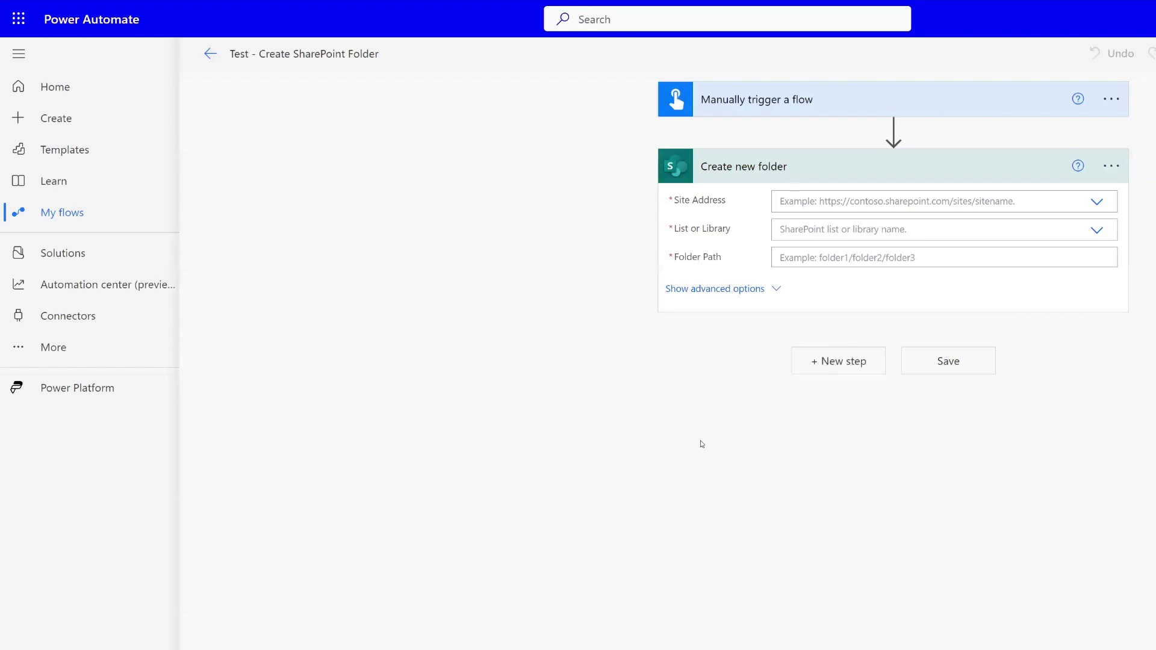
click(932, 195)
text(training)
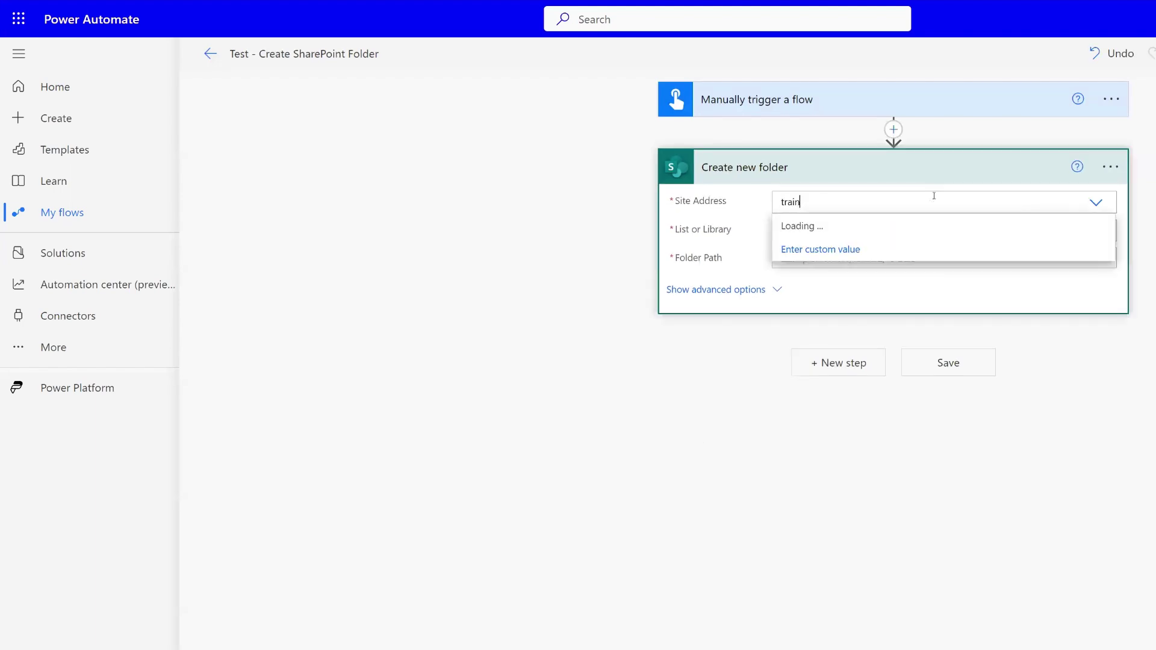
click(854, 251)
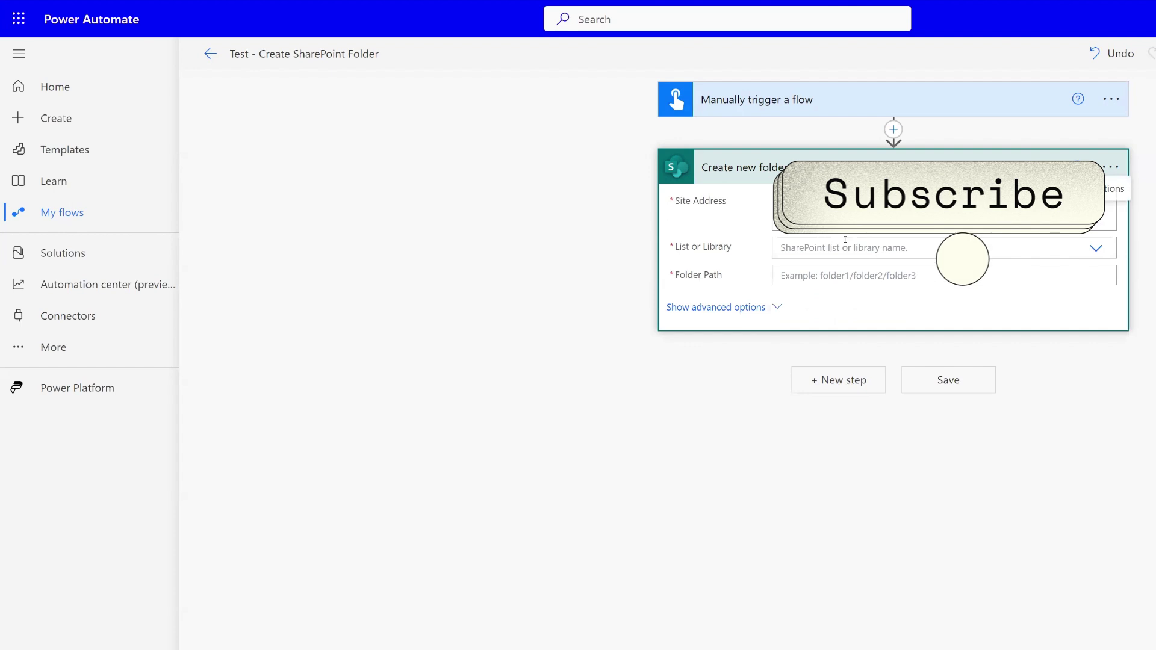
click(845, 246)
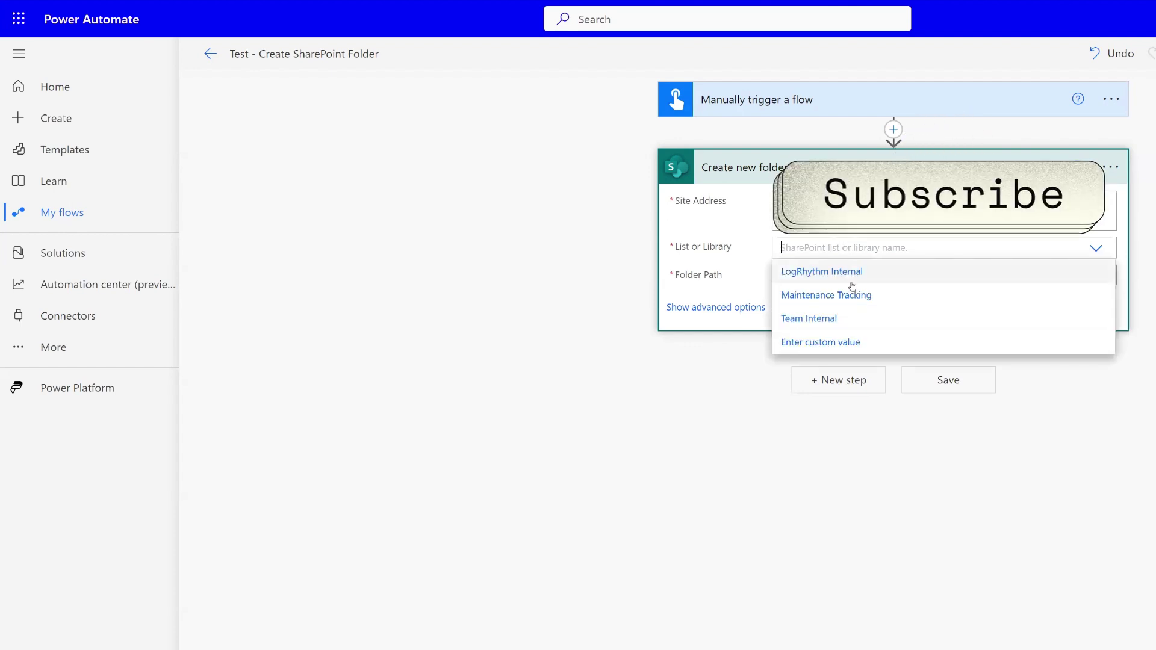
click(848, 320)
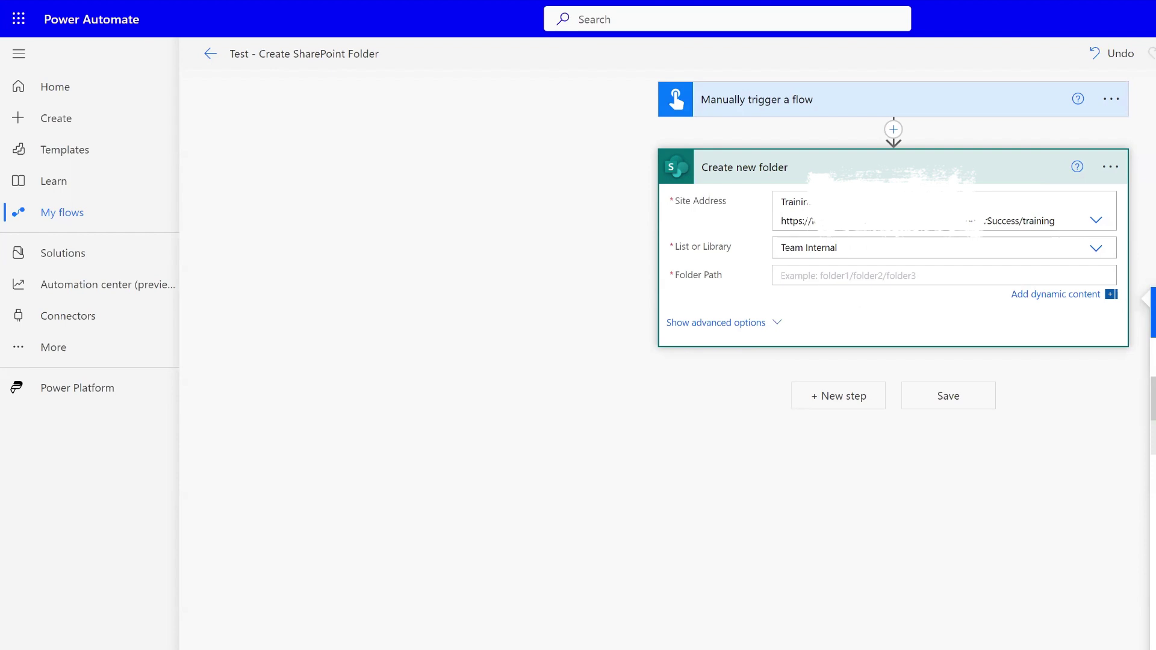
click(861, 281)
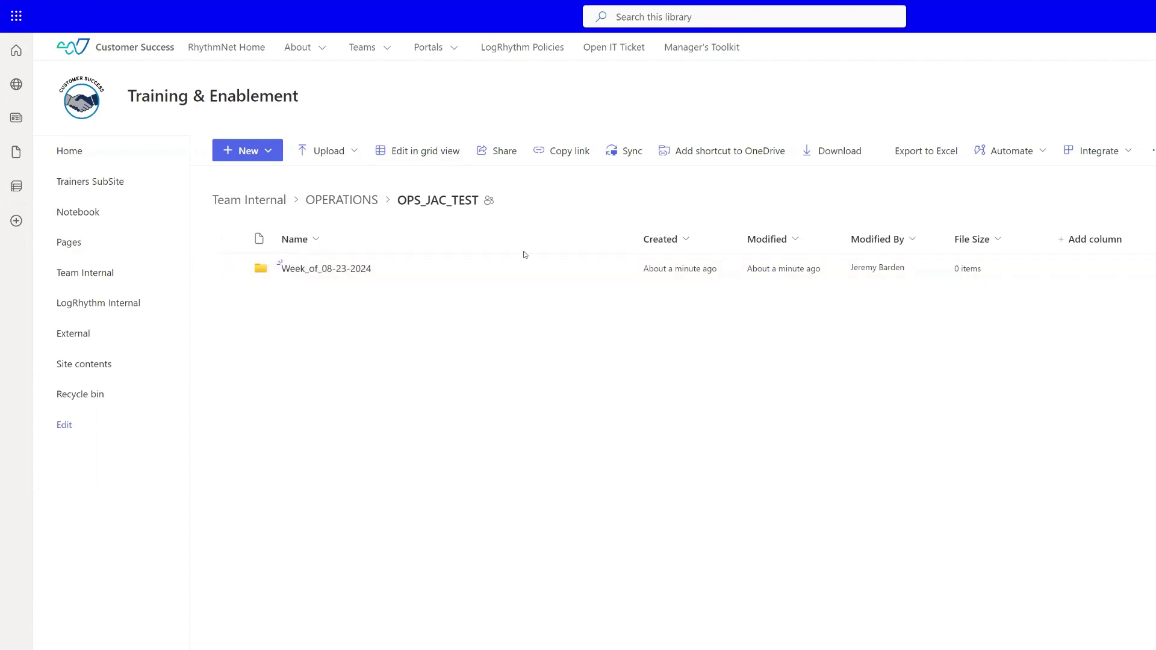
Select the Team Internal > OPERATIONS > OPS_JAC_TEST breadcrumb path in SharePoint
drag(473, 203, 210, 201)
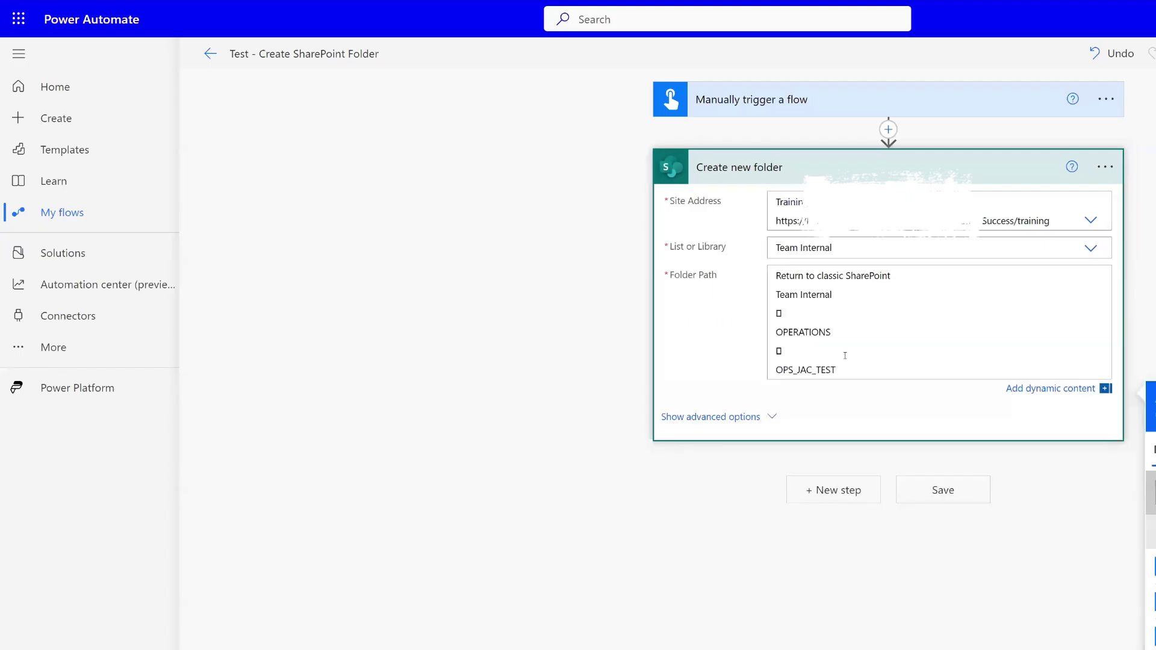
Join OPS_JAC_TEST onto the OPERATIONS line with a slash, removing stray characters
click(795, 350)
key(BackSpace)
key(BackSpace)
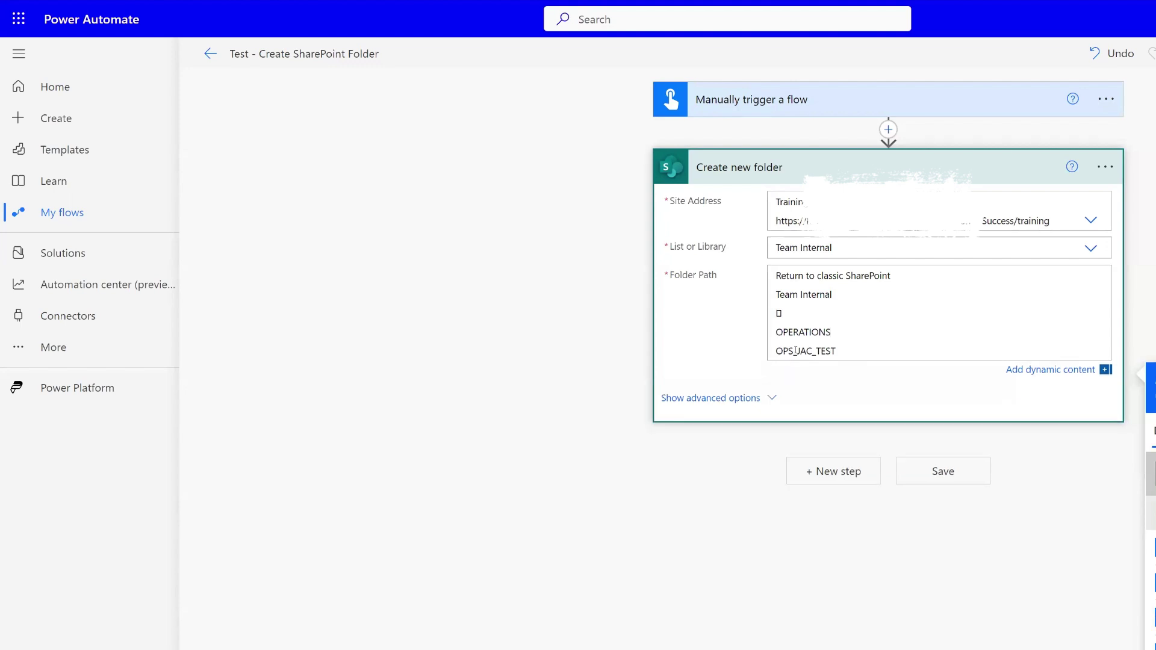
key(Delete)
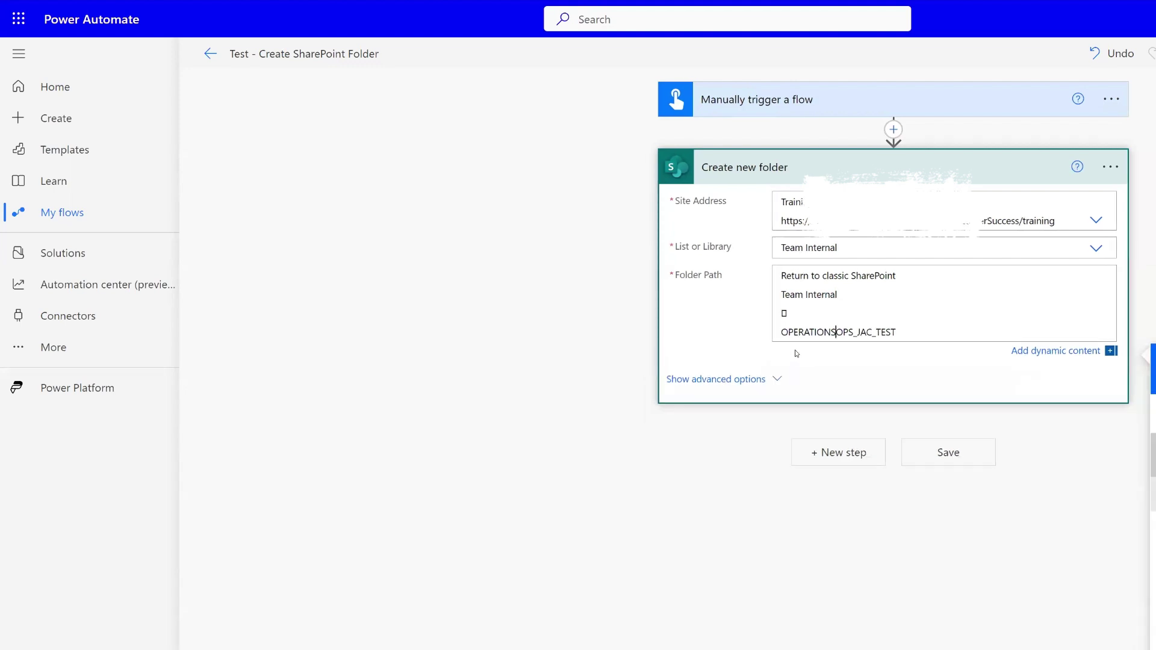
text(/)
click(802, 308)
key(BackSpace)
key(BackSpace)
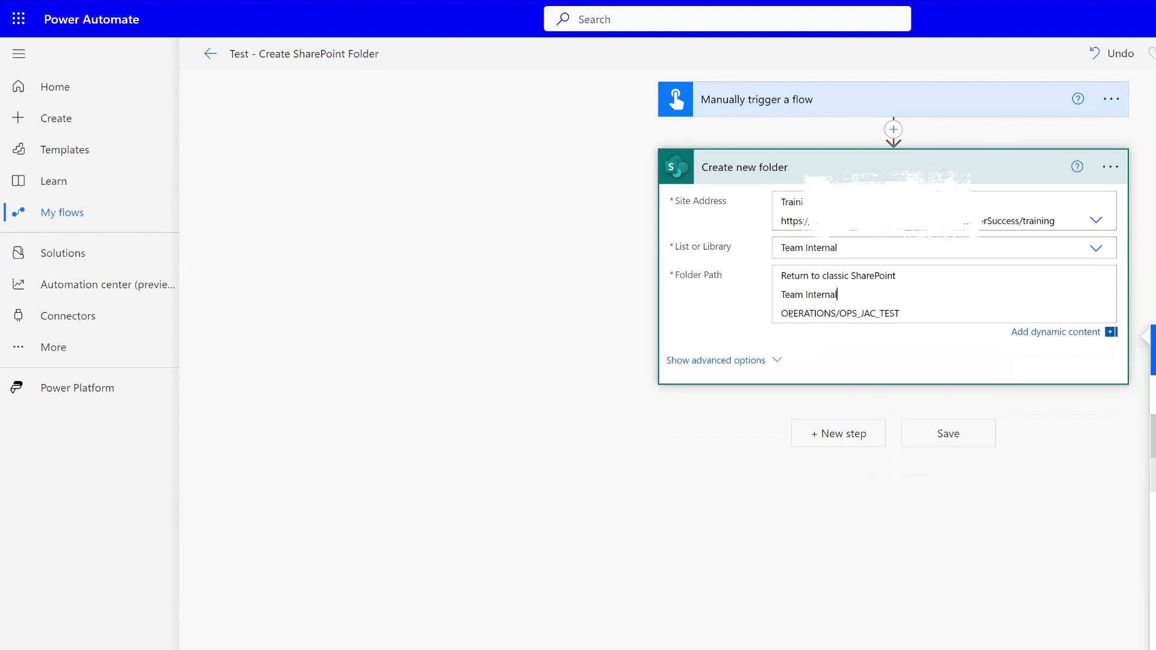
Delete the remaining stray lines in Folder Path and append '/Week of'
drag(857, 294, 748, 281)
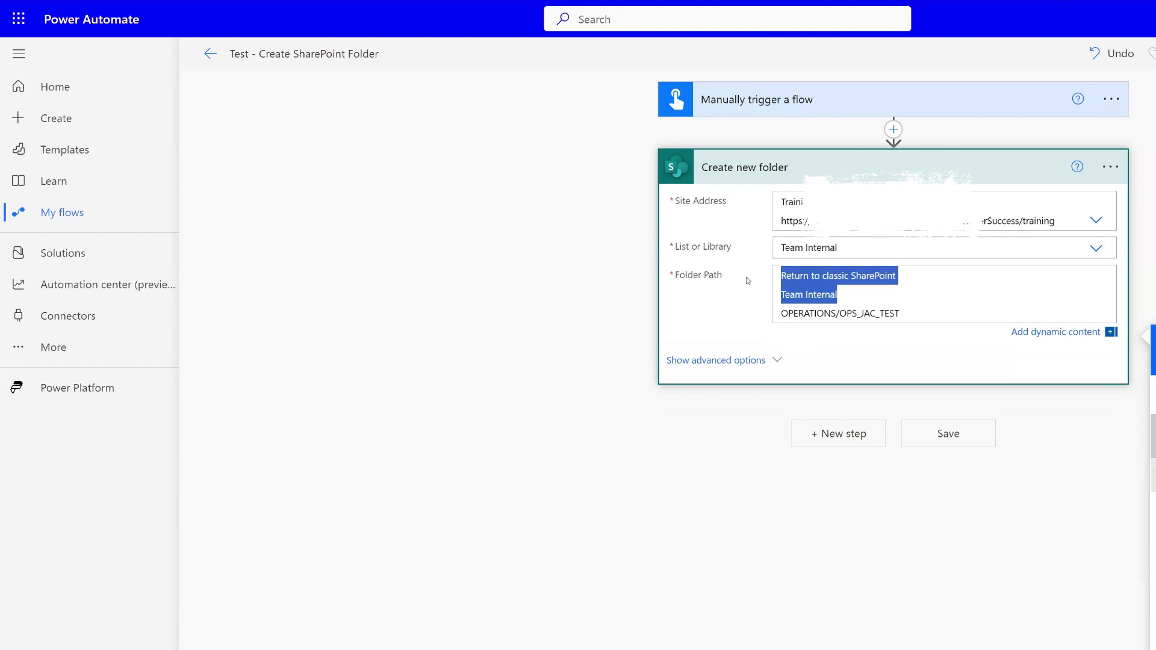
key(BackSpace)
key(Delete)
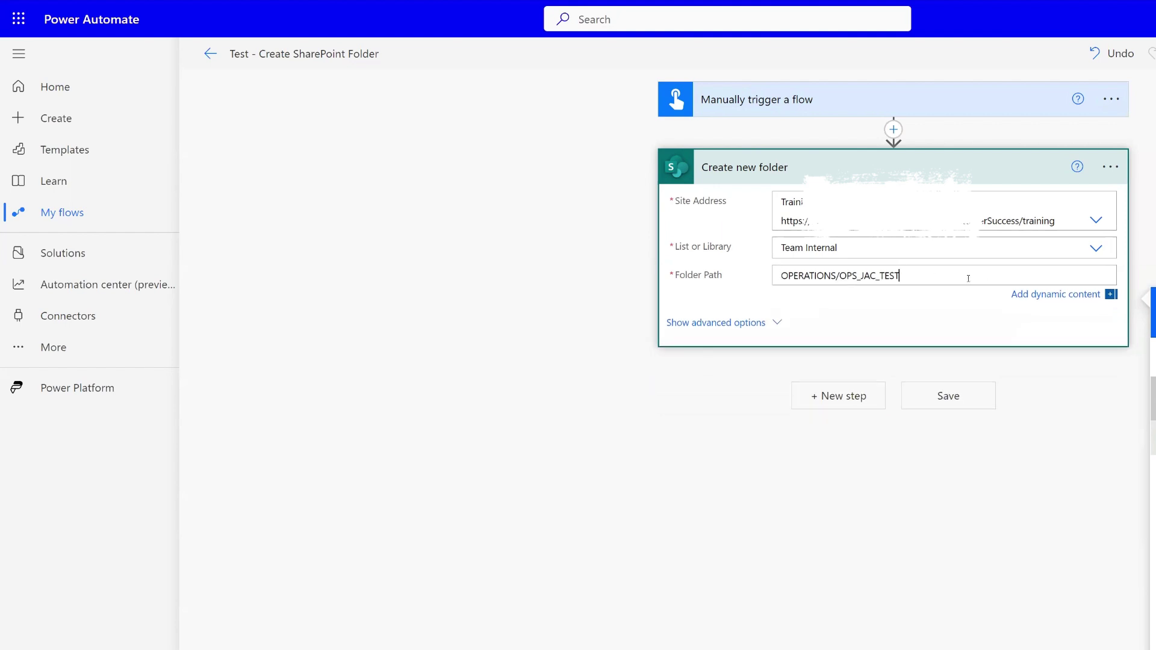
text(/Week of)
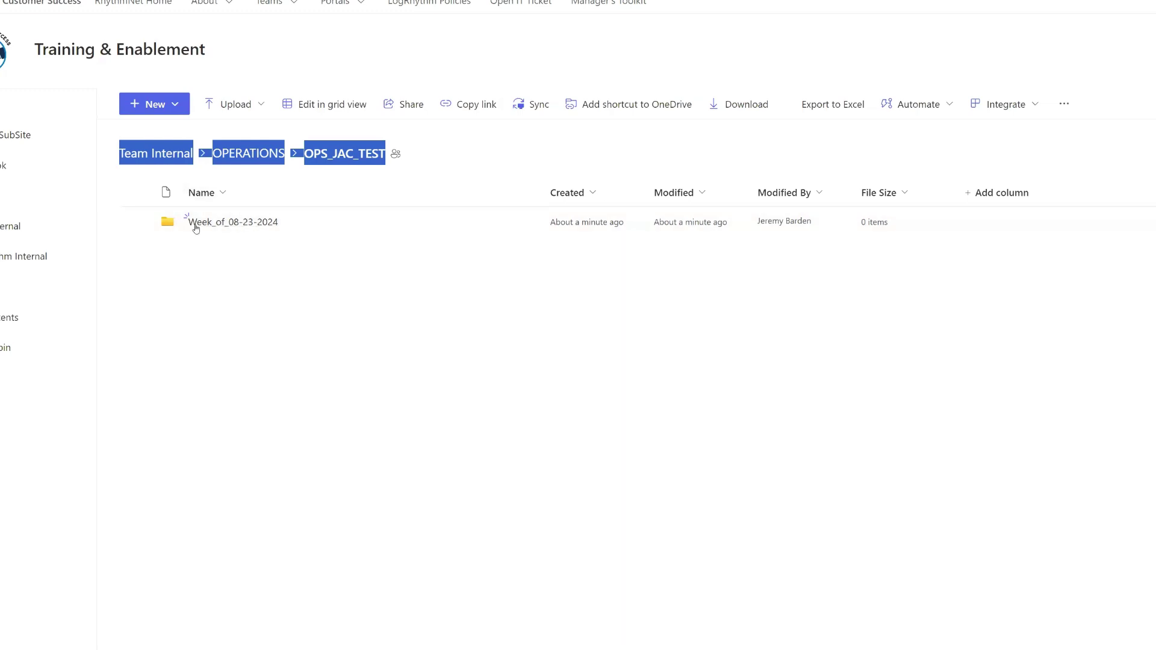
click(243, 222)
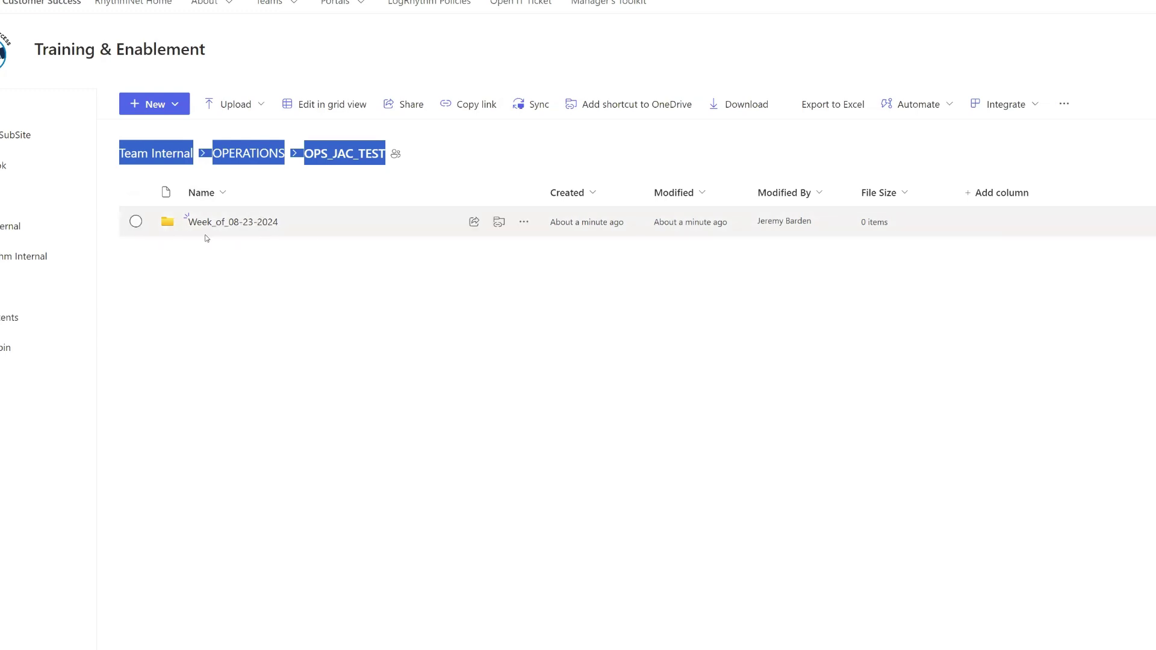
key(alt+Tab)
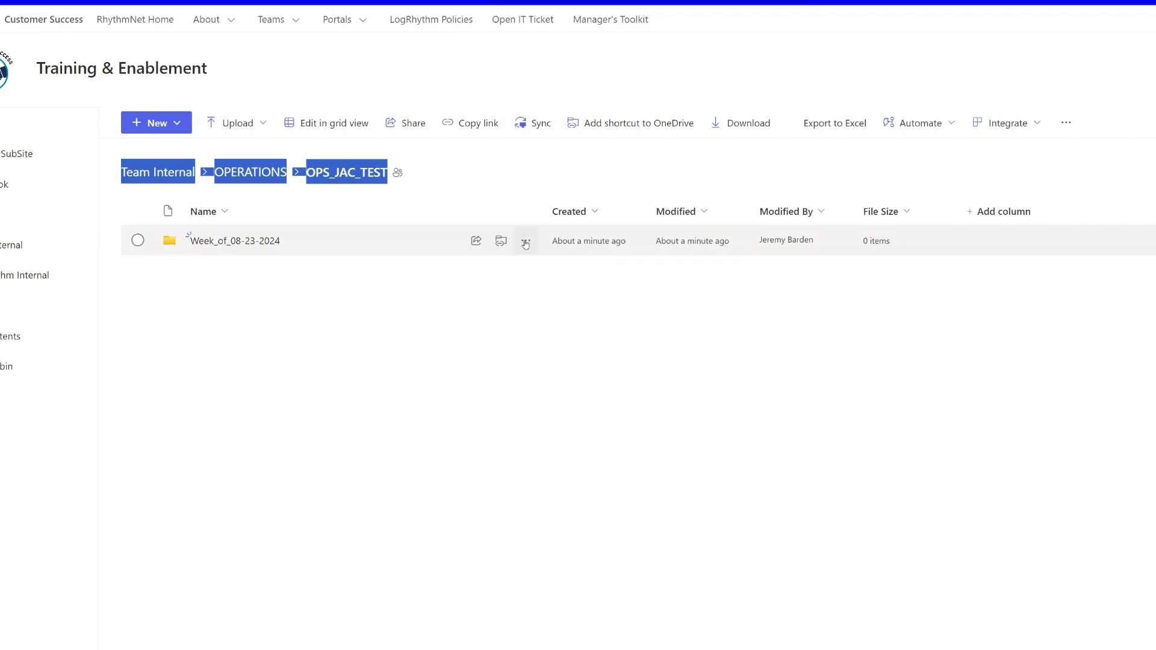
click(525, 240)
mouse_move(581, 340)
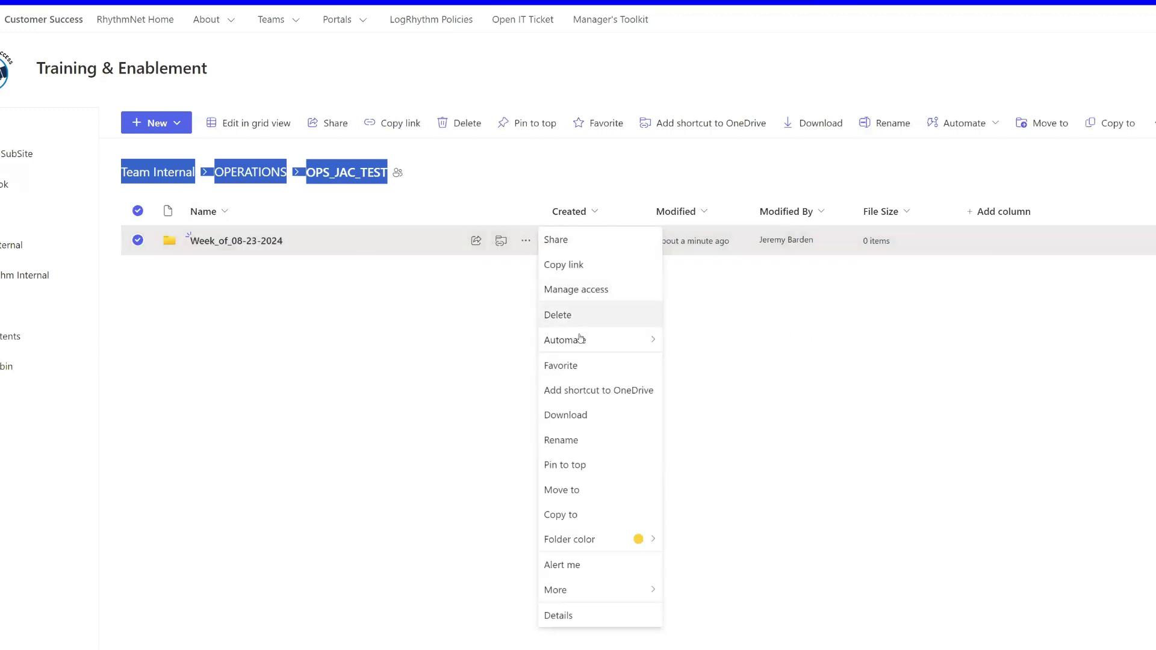
click(562, 440)
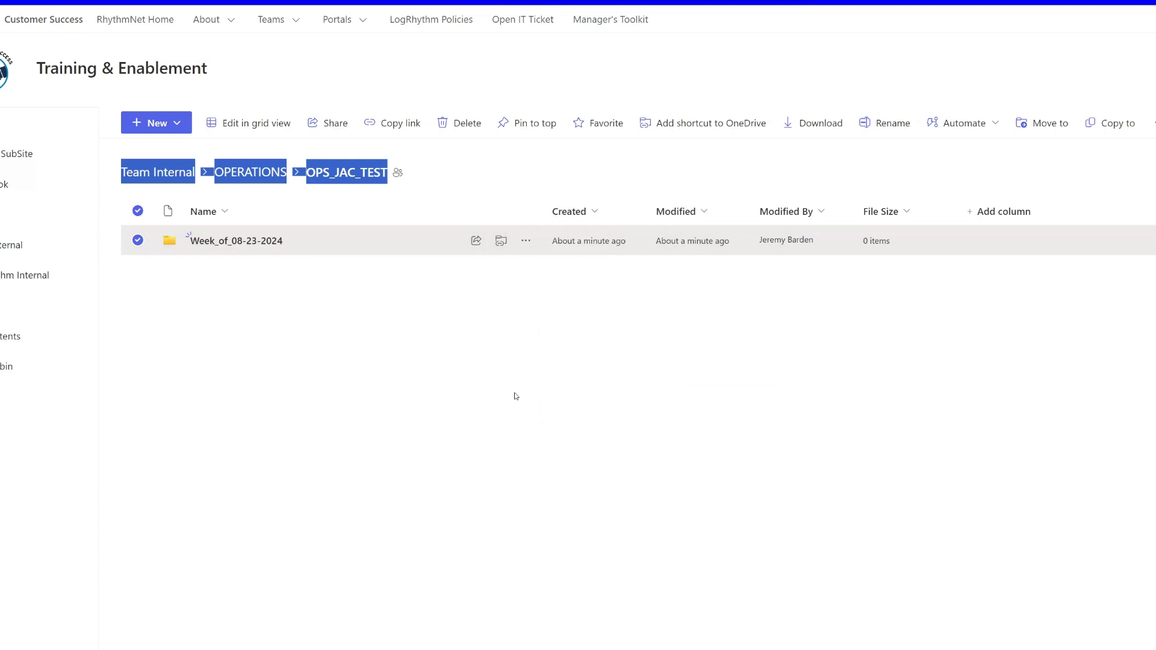
click(648, 327)
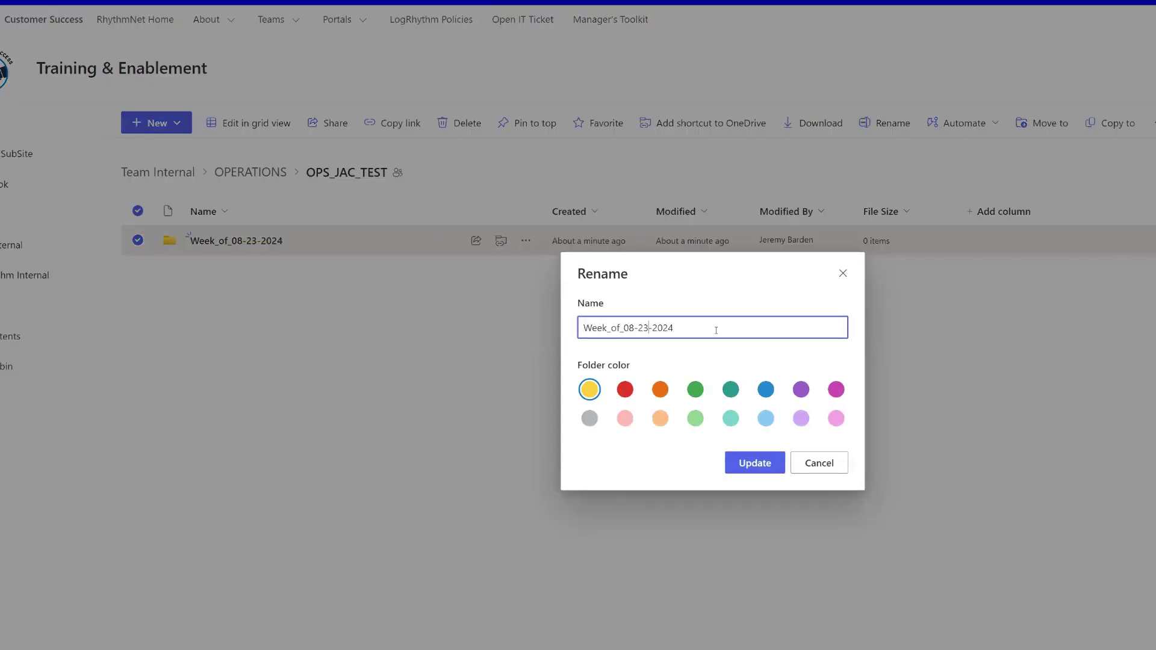
click(754, 462)
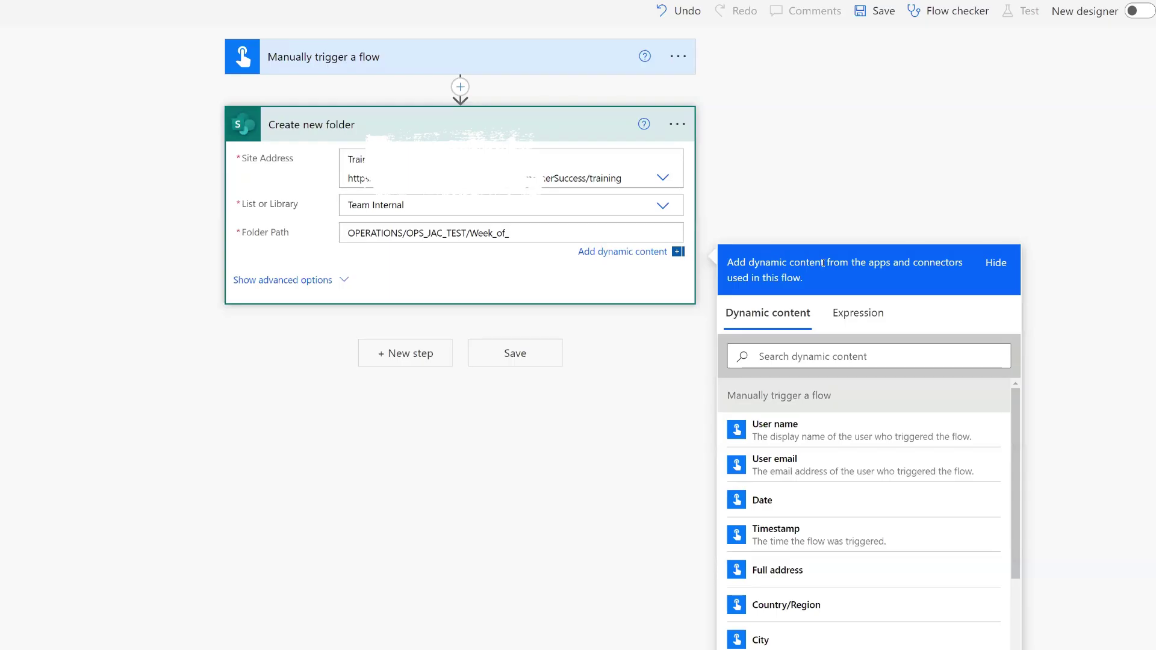
Build the expression formatDateTime(utcNow(),MM_dd_yyyy in the Expression tab
click(859, 313)
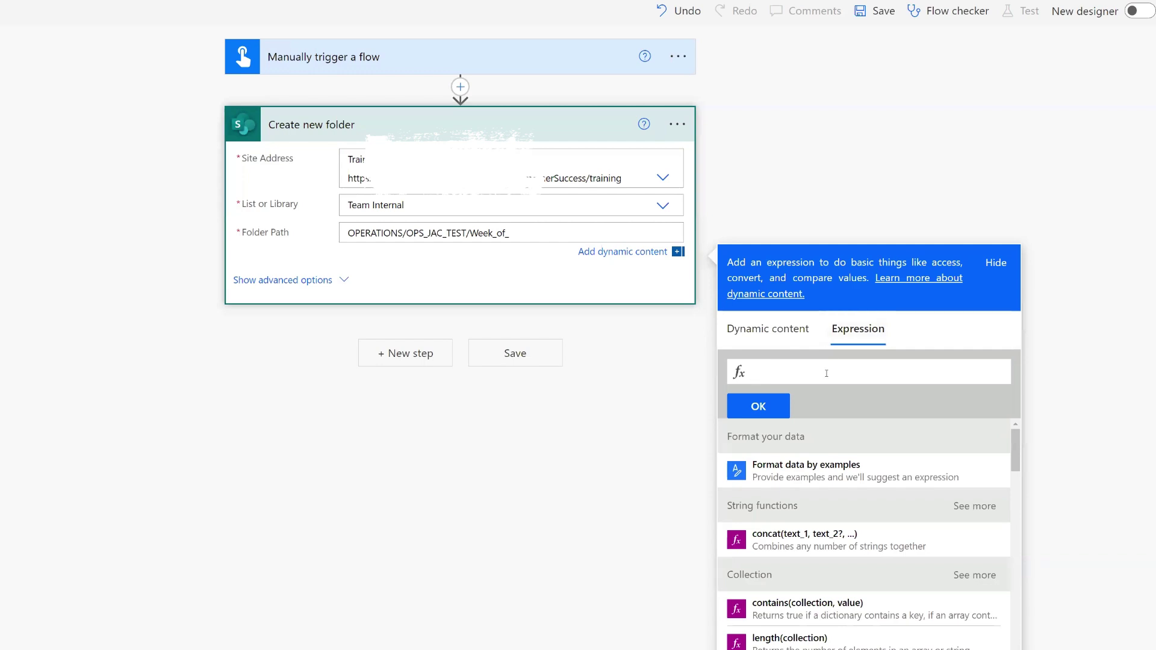
text(form)
key(Return)
text(ut)
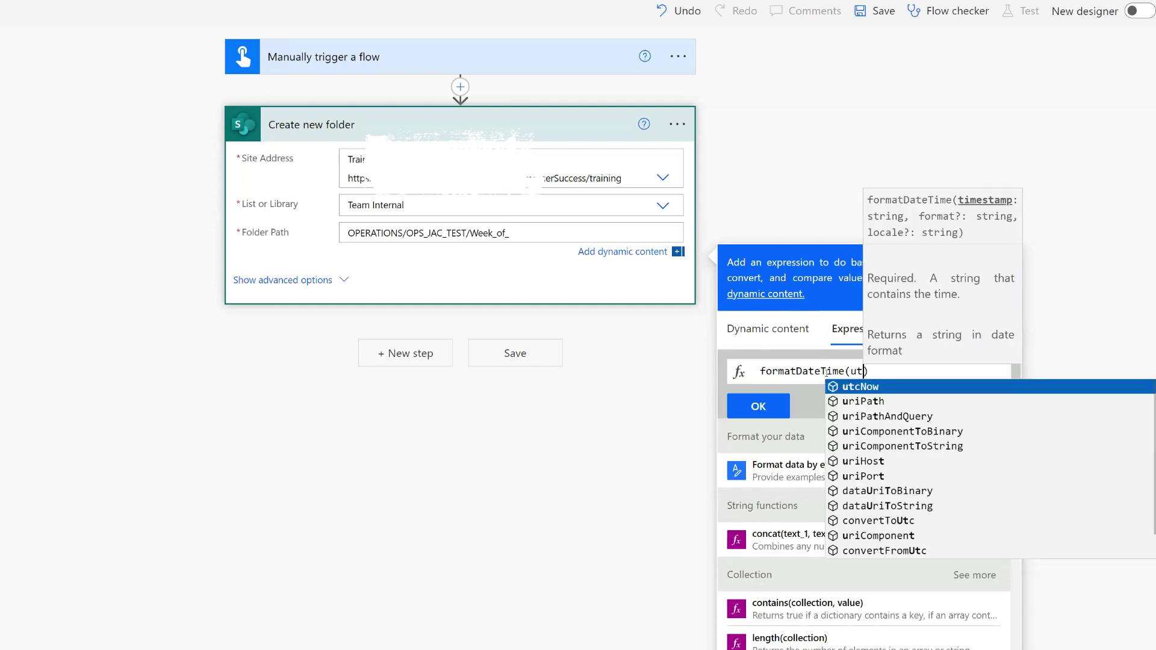
key(Return)
text())
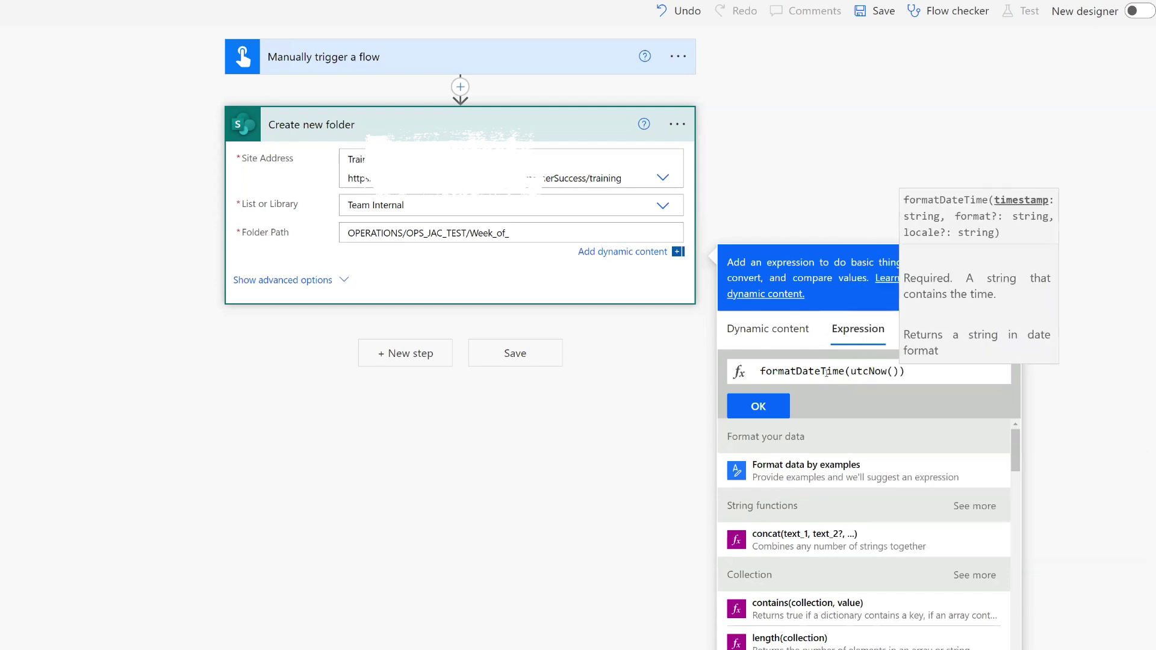
text(,)
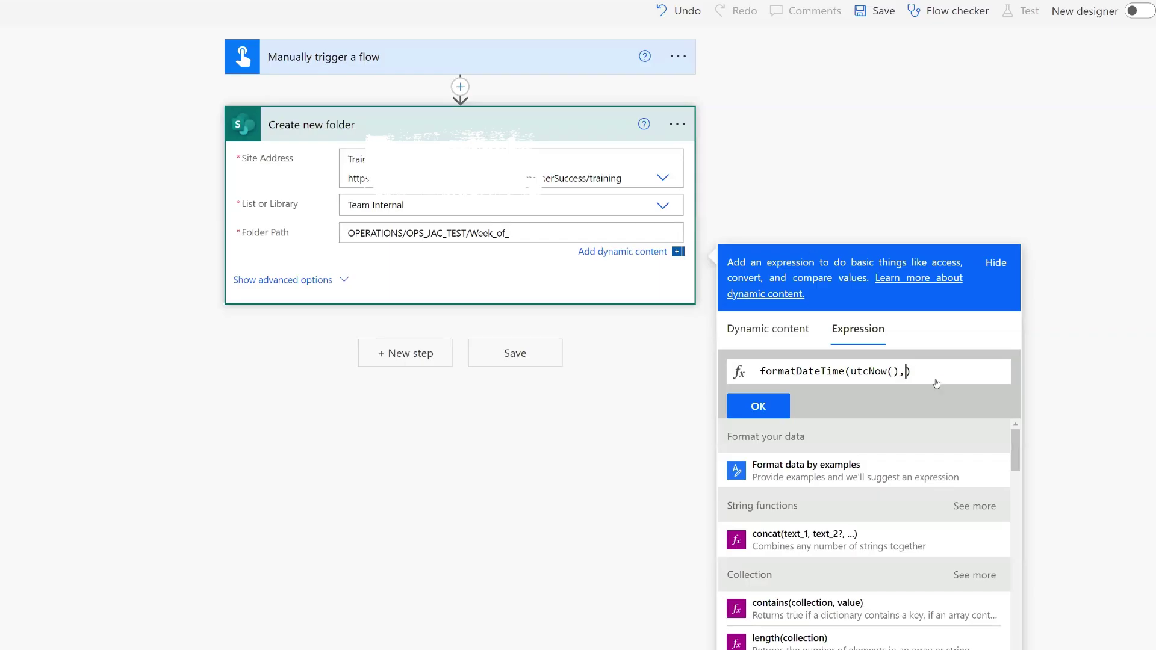
text(MM_dd_yyyy)
Quote the 'MM_dd_yyyy' format and insert the expression into Folder Path
key(Left)
key(Left)
key(Left)
key(Left)
key(Left)
key(Left)
key(Left)
key(Left)
key(Left)
key(Left)
text(')
click(970, 371)
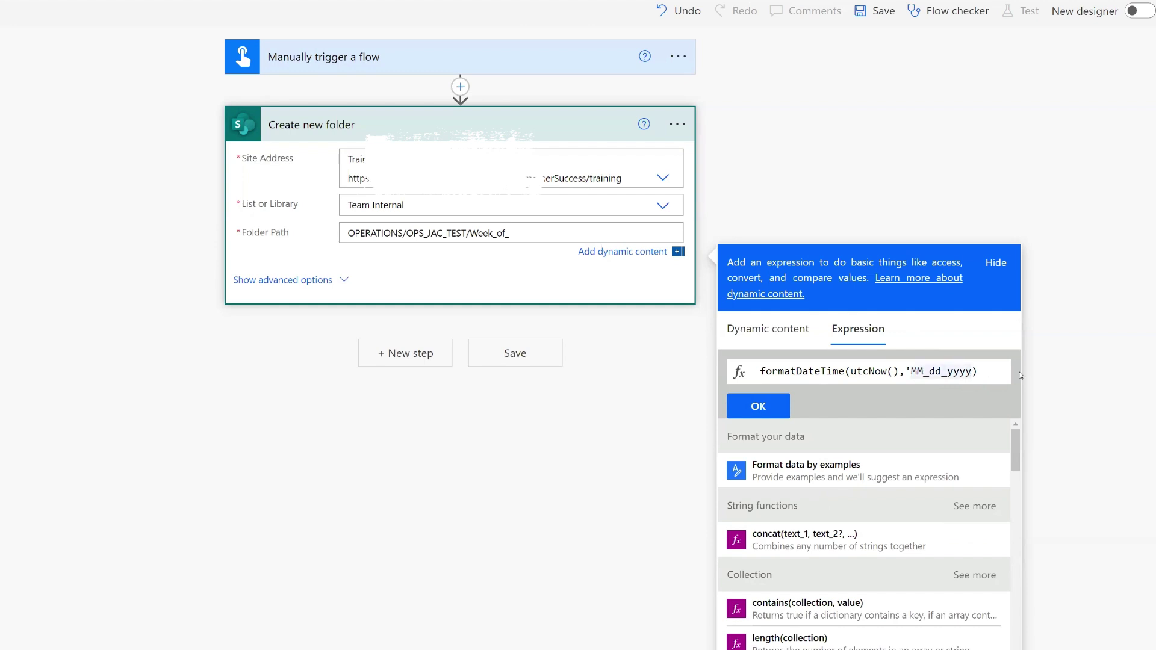
text(')
click(758, 405)
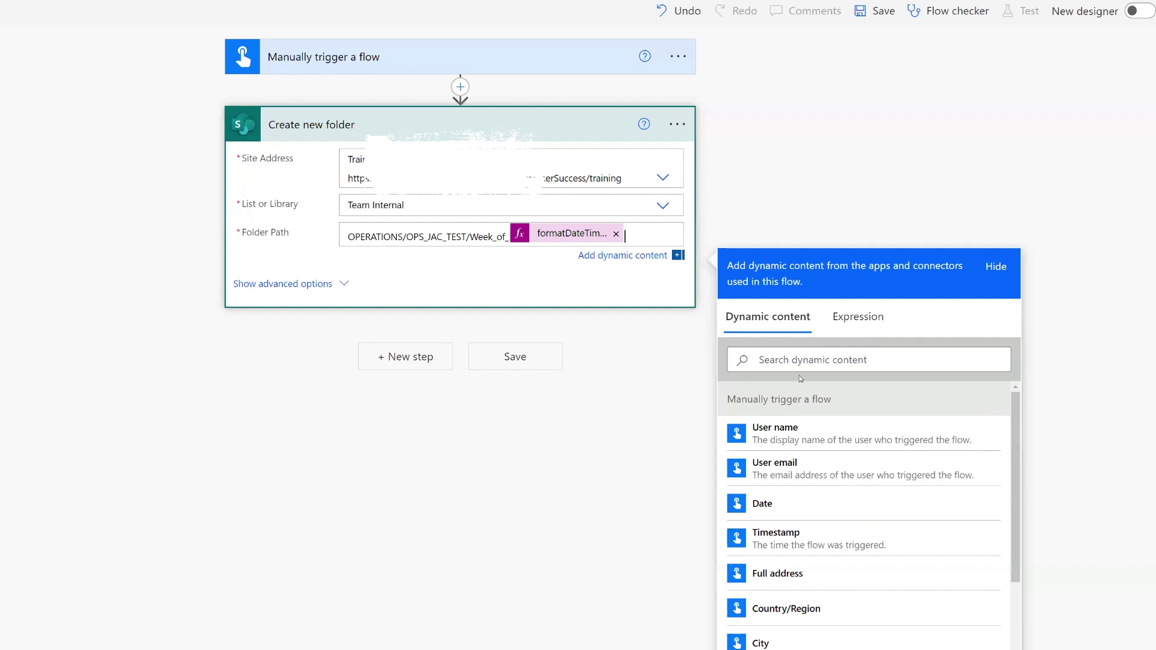
Save the flow and start a manually triggered test run
click(874, 18)
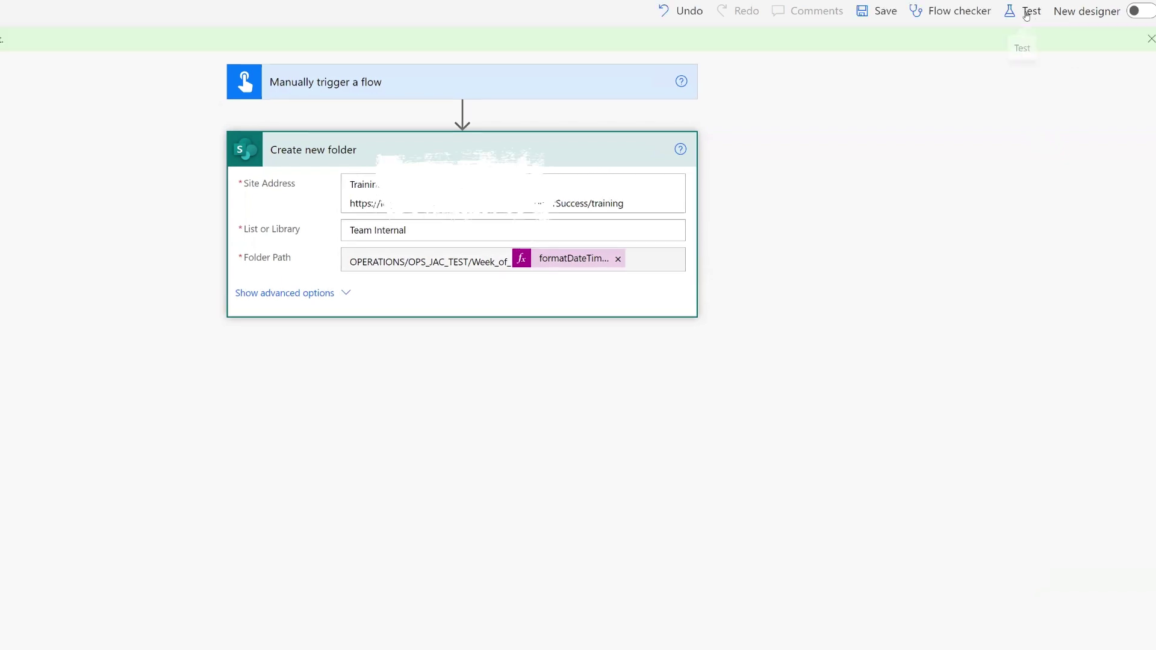
click(1026, 14)
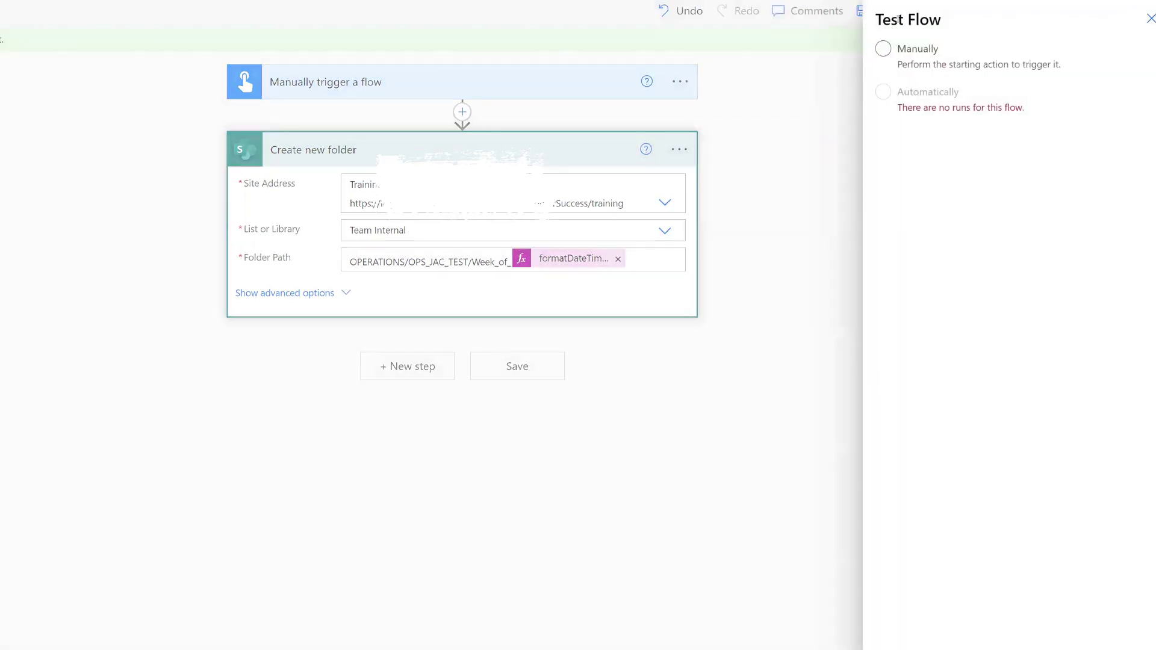
click(883, 49)
click(900, 52)
click(901, 638)
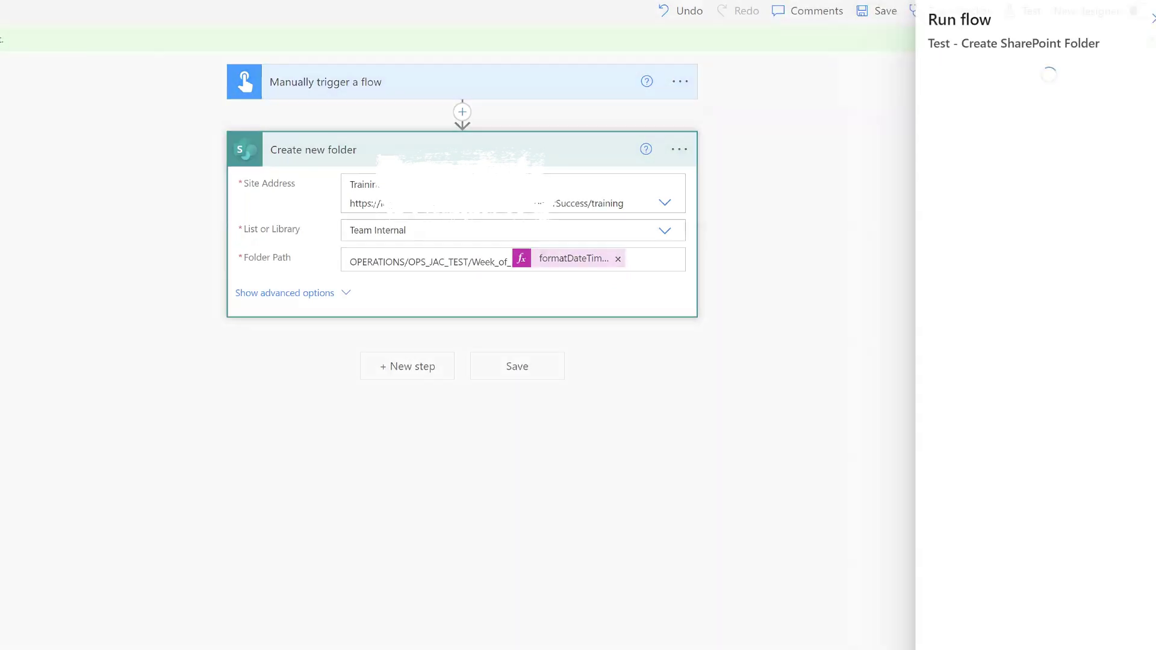